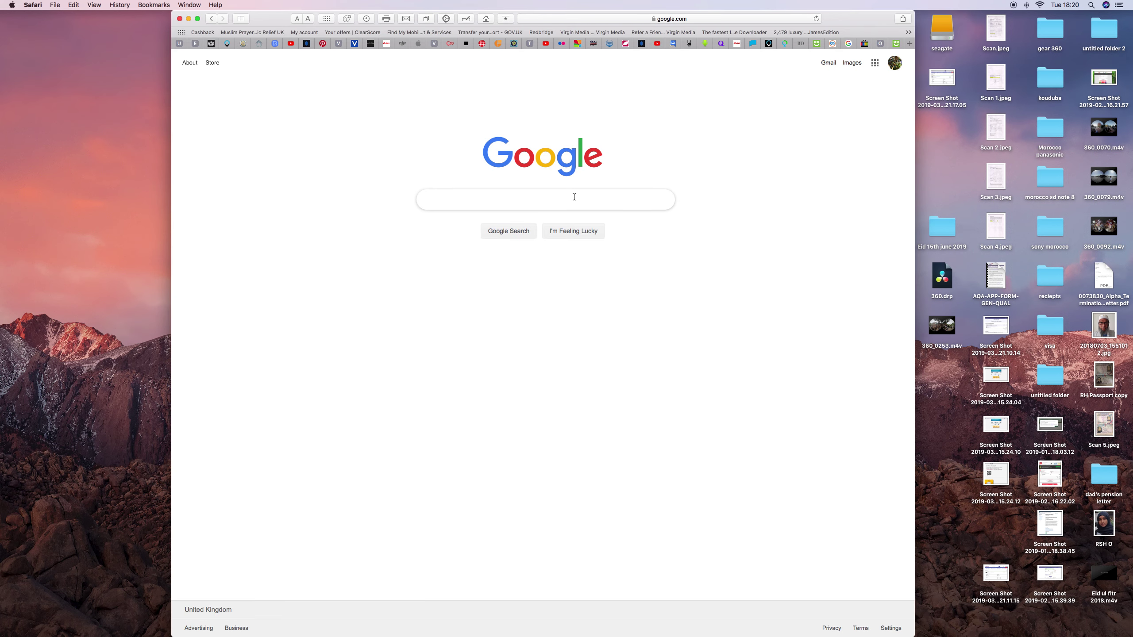
Step: Search Google for 'yt' and follow the result to the YouTube home page
left_click(574, 202)
type("yt")
key("Return")
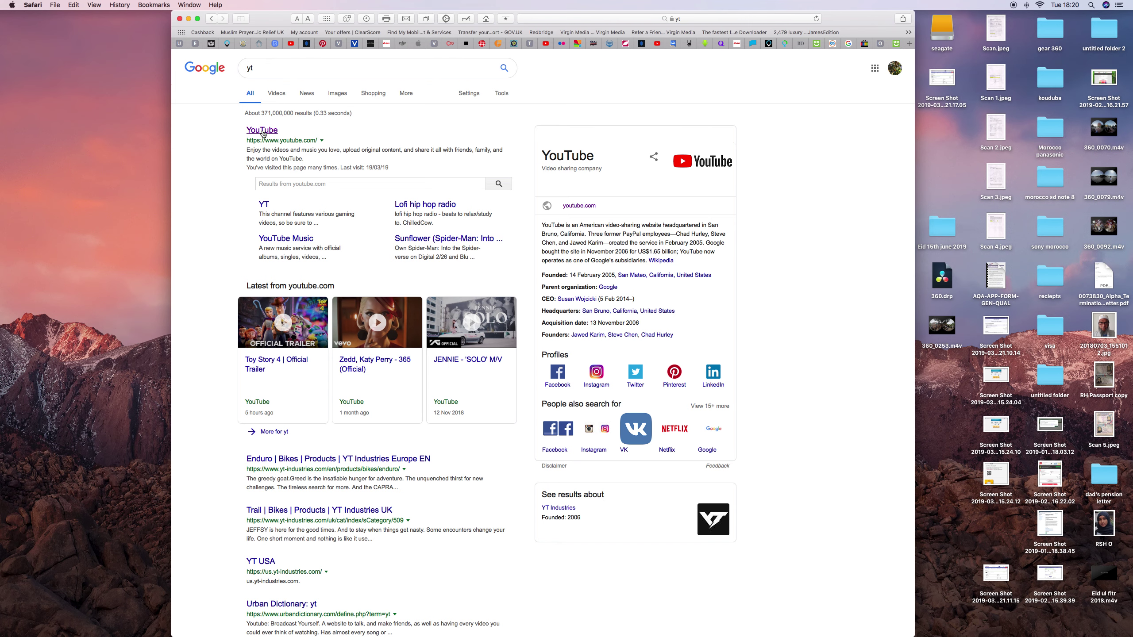
left_click(262, 130)
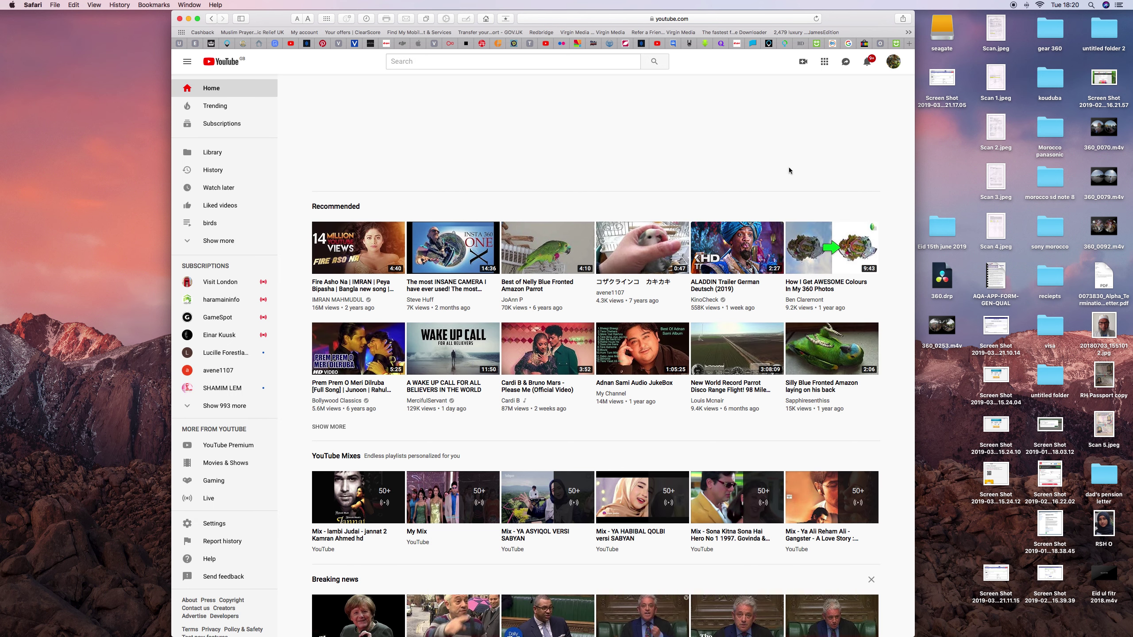
Step: Go from the avatar menu to YouTube Studio (beta), then switch to Creator Studio Classic
left_click(893, 62)
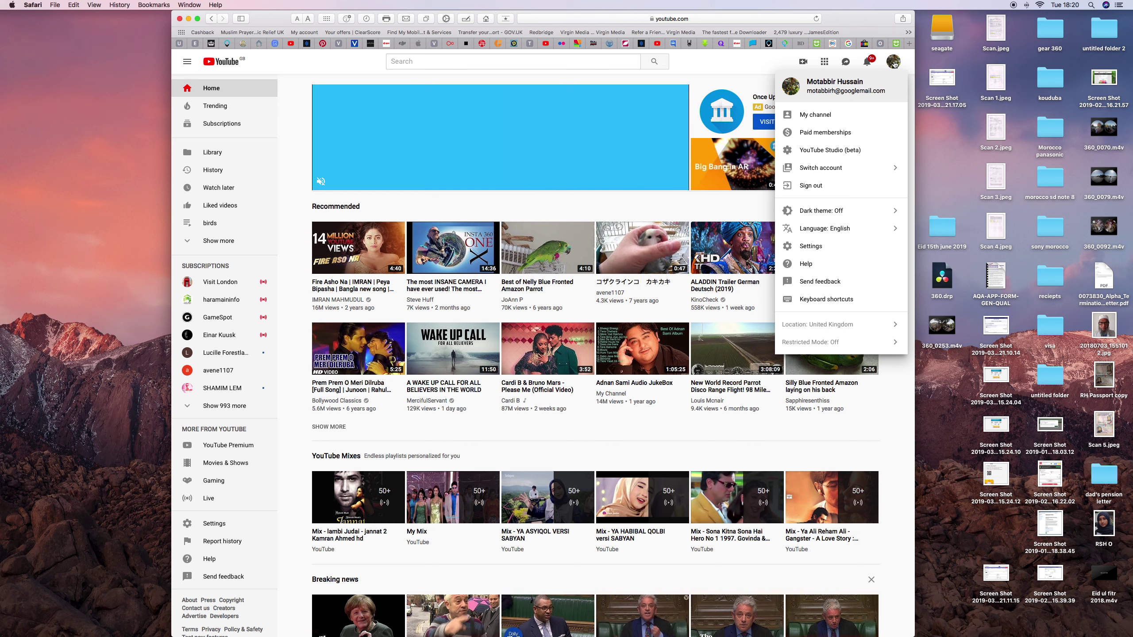
left_click(837, 150)
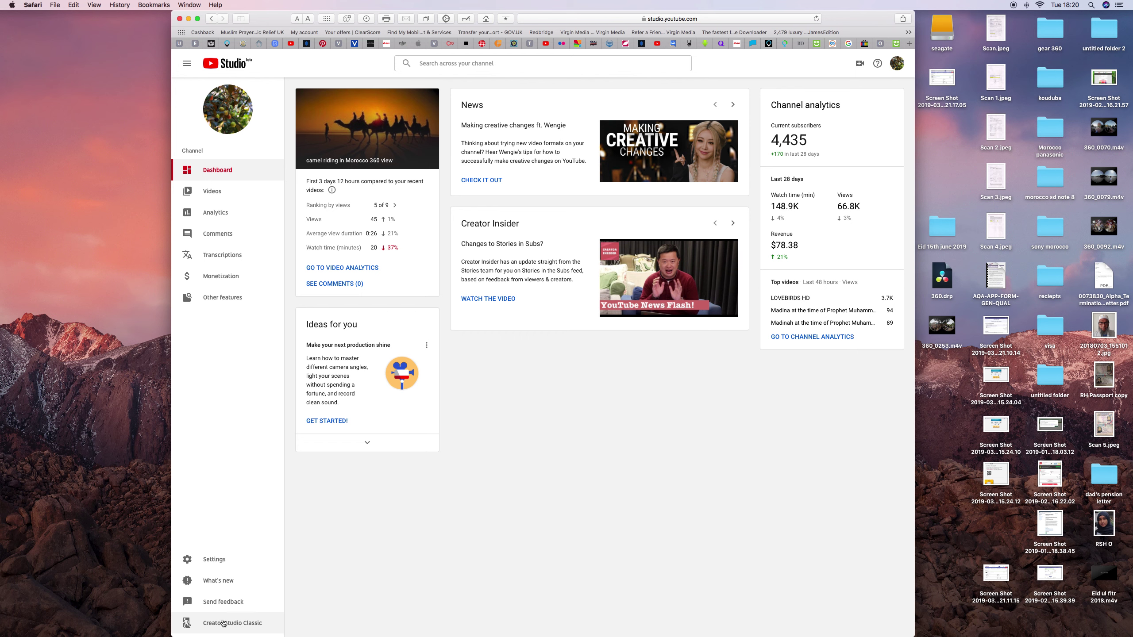
left_click(223, 623)
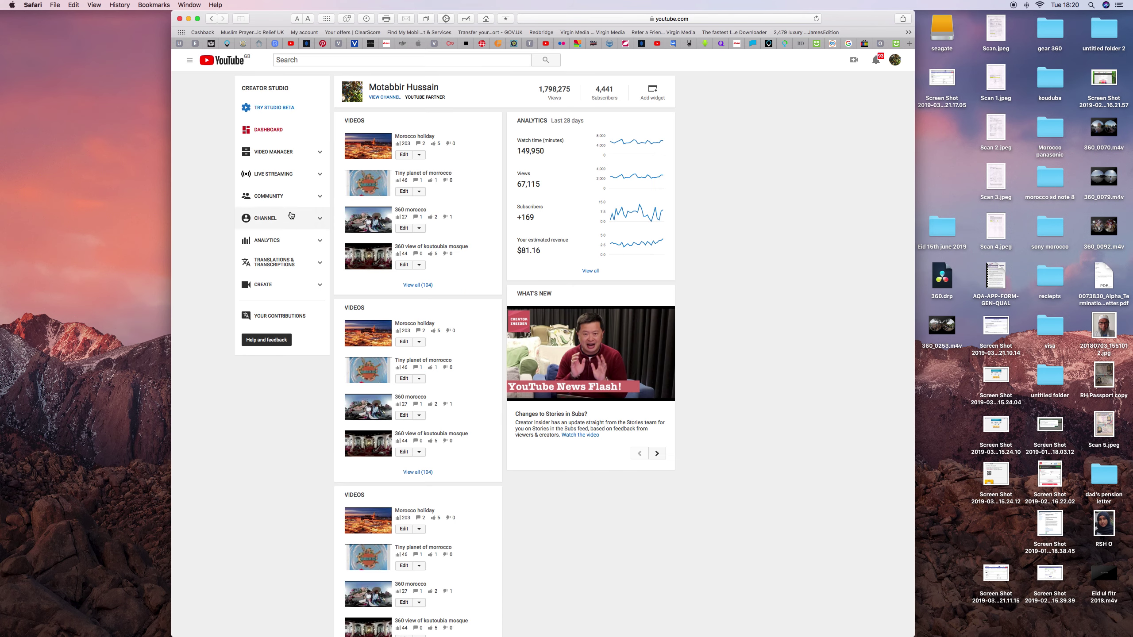
Step: Open Video Manager and scroll the Videos list down to the A"2"Z Badminton club video
left_click(270, 153)
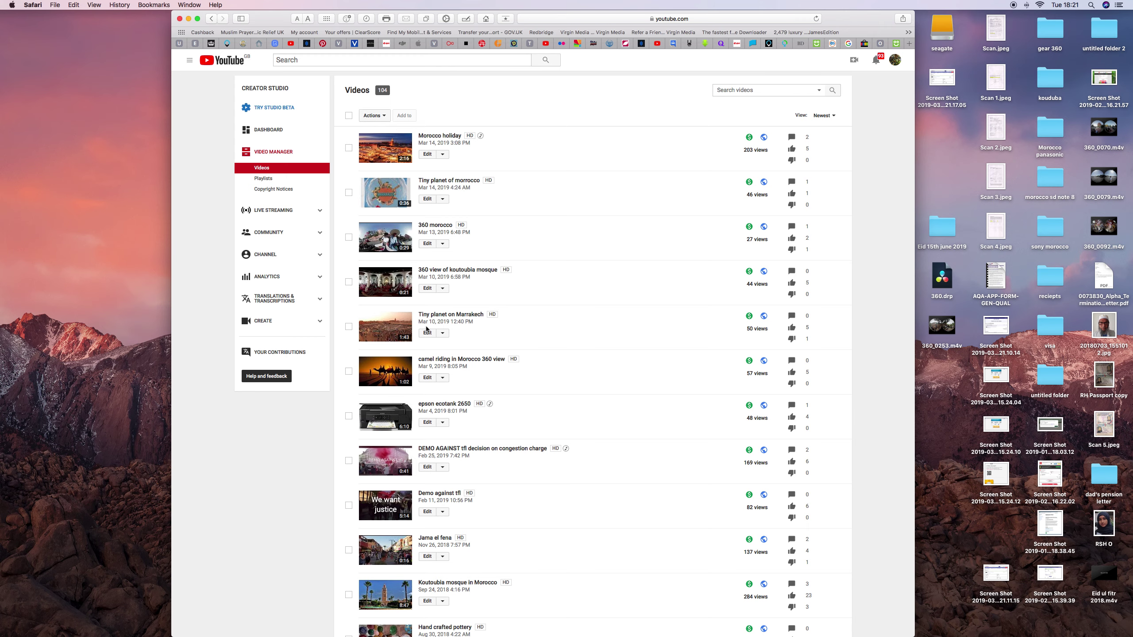
scroll(426, 329, "down", 20)
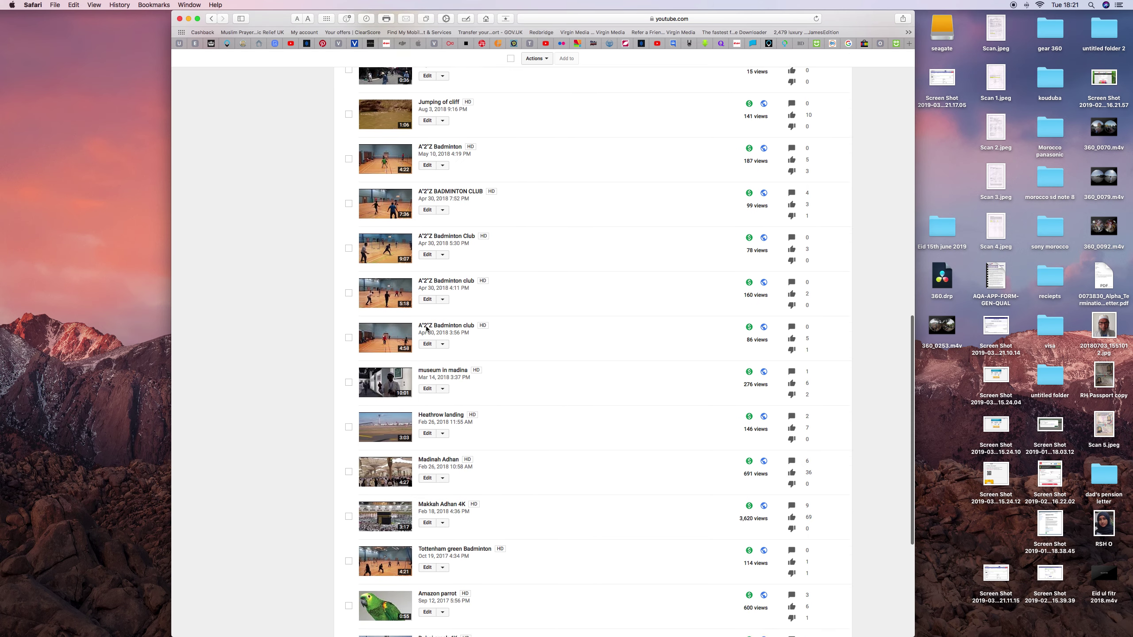
scroll(426, 329, "down", 2)
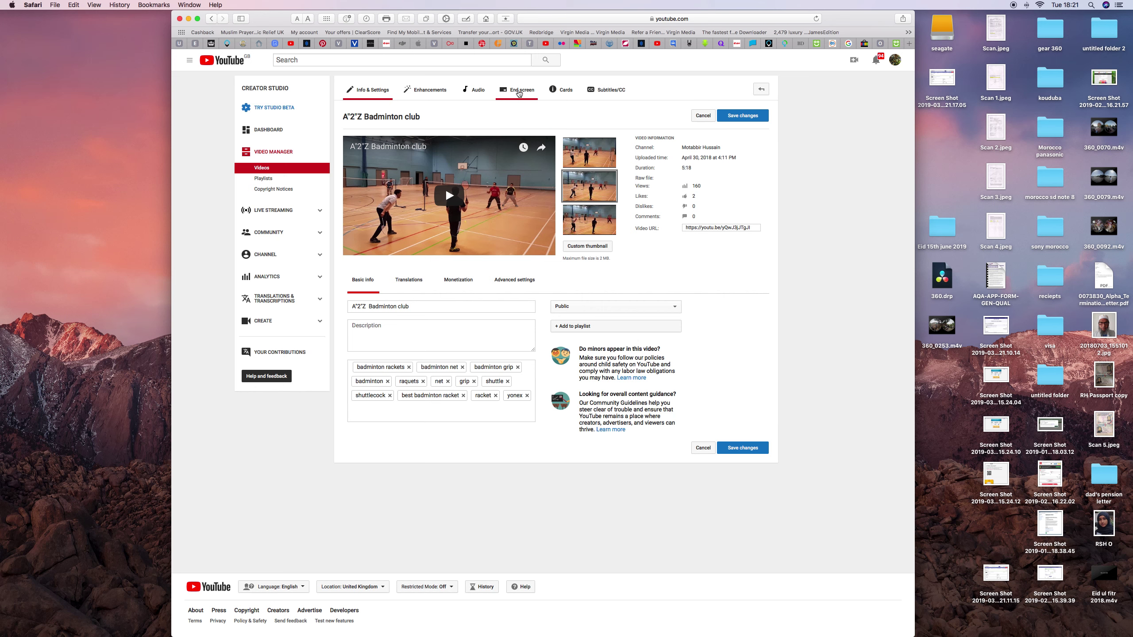
Step: In the End screen tab, add a dynamic Most recent upload video element and preview it at 5:04
left_click(519, 92)
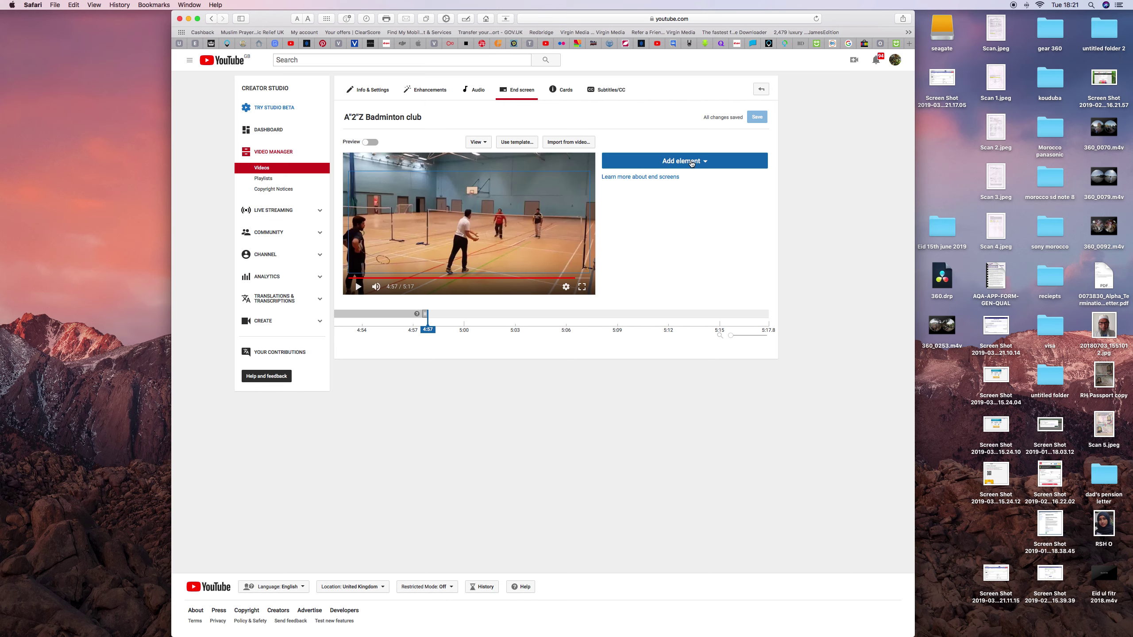
left_click(692, 163)
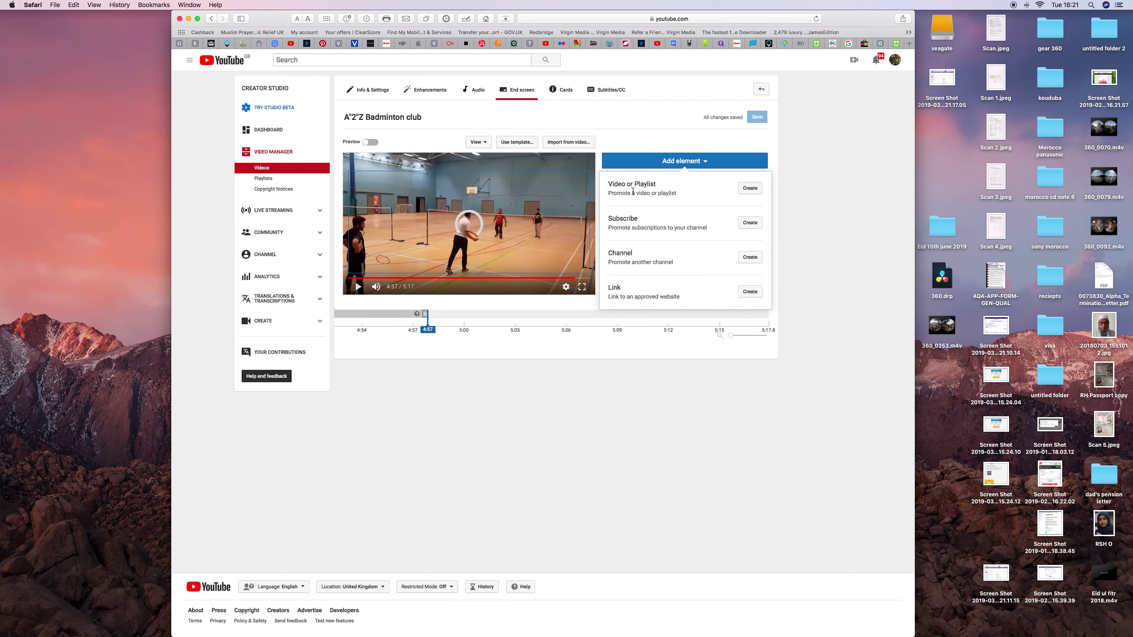
left_click(750, 189)
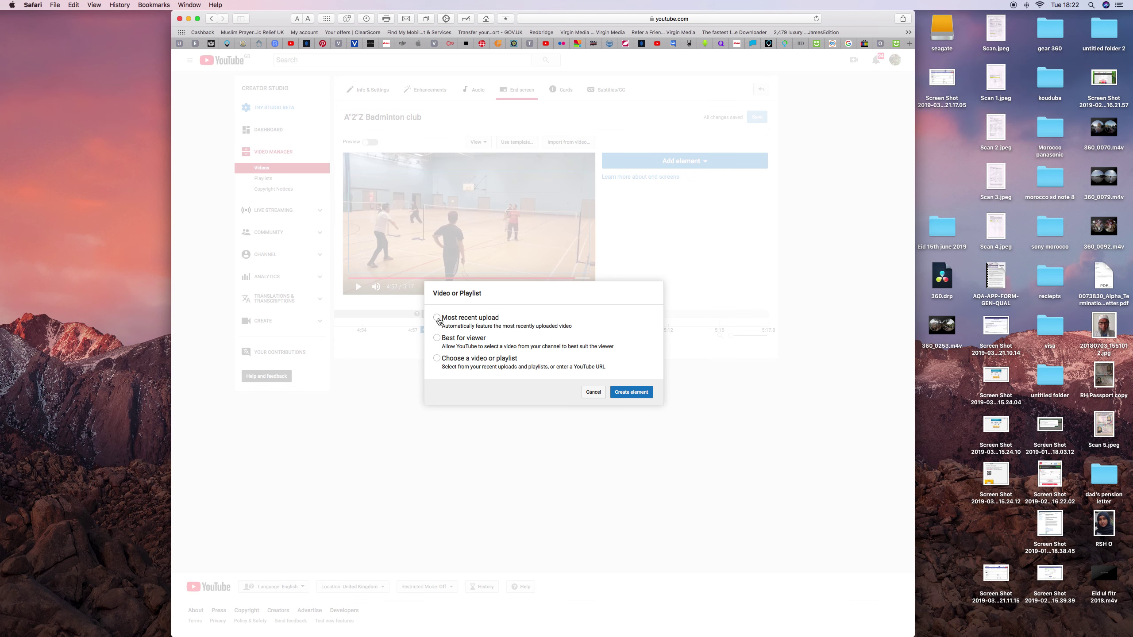
left_click(635, 393)
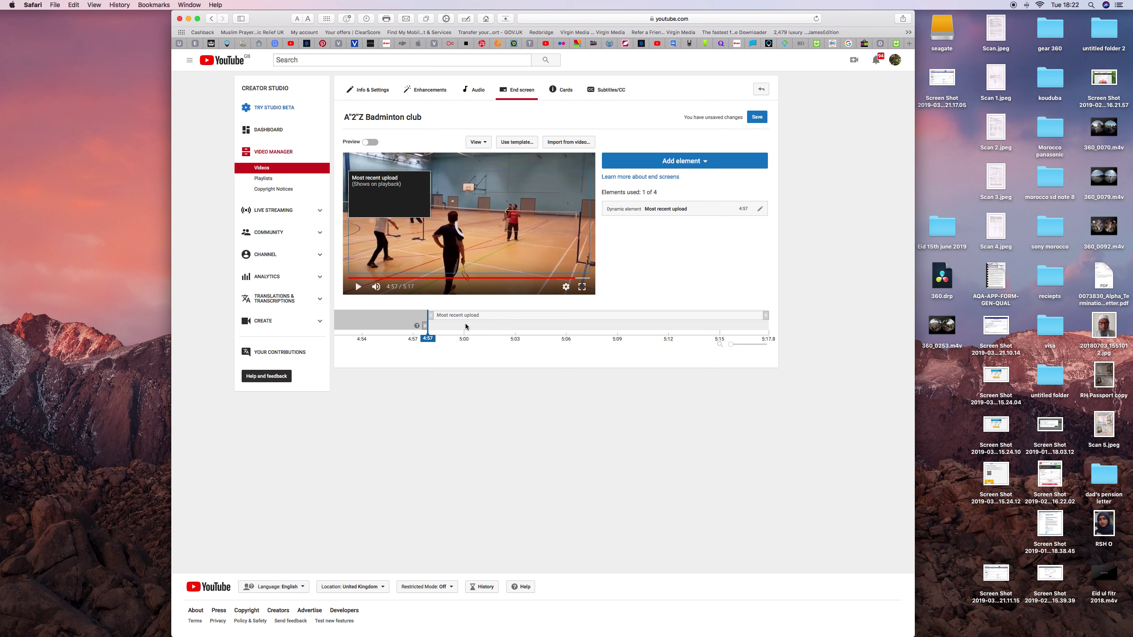
left_click(535, 328)
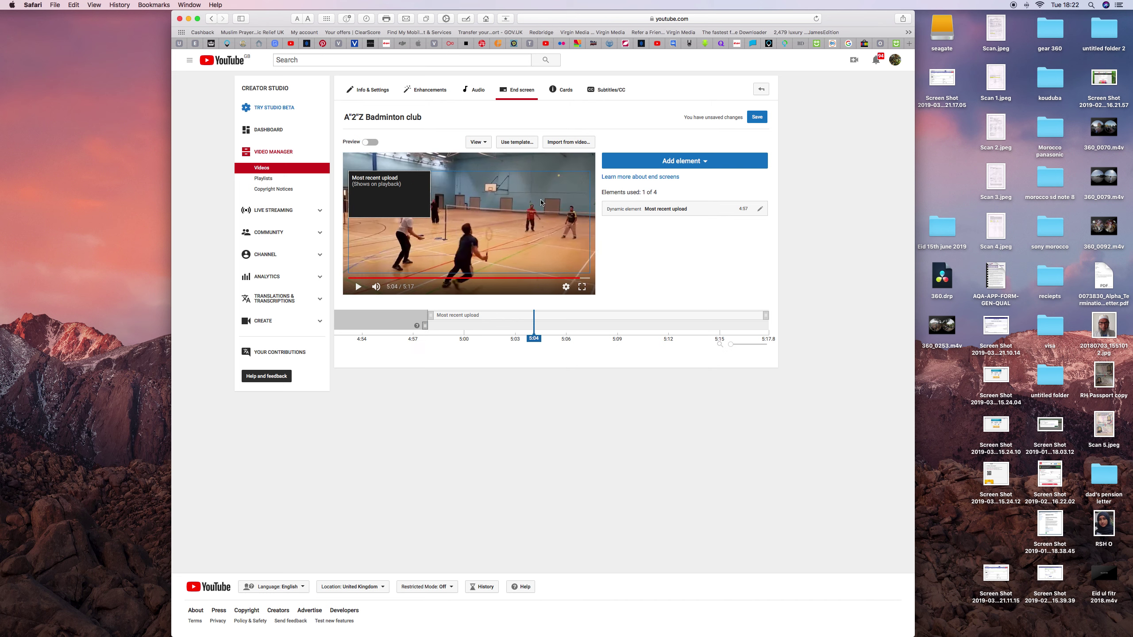
left_click(702, 163)
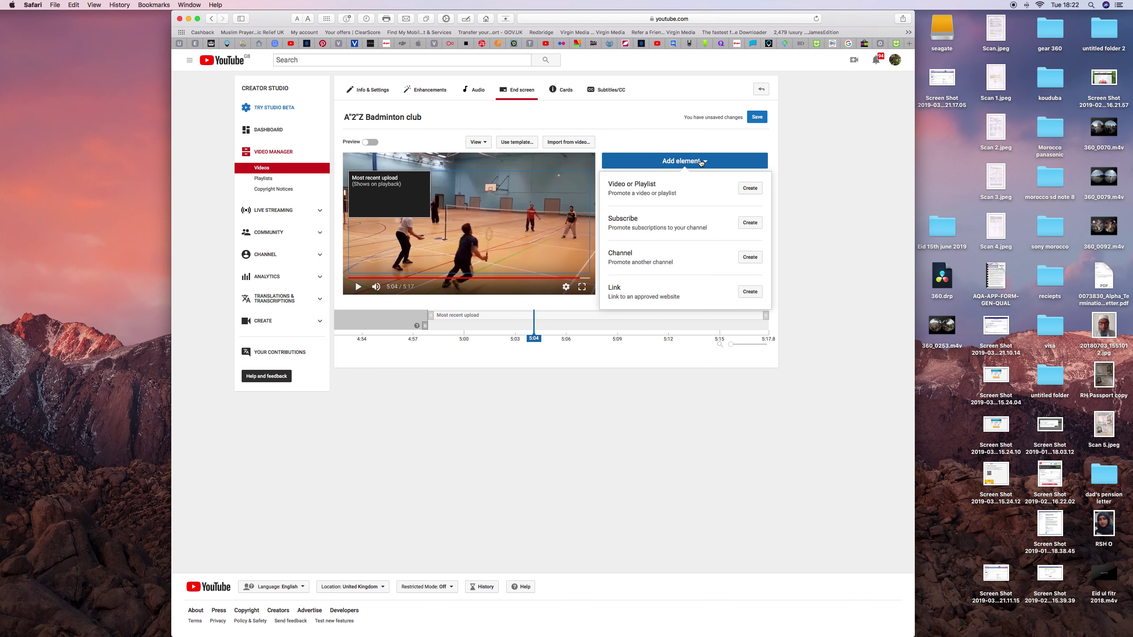
Step: Add the A"2"Z Badminton video as an end screen element and drag it to the frame's upper right
left_click(752, 189)
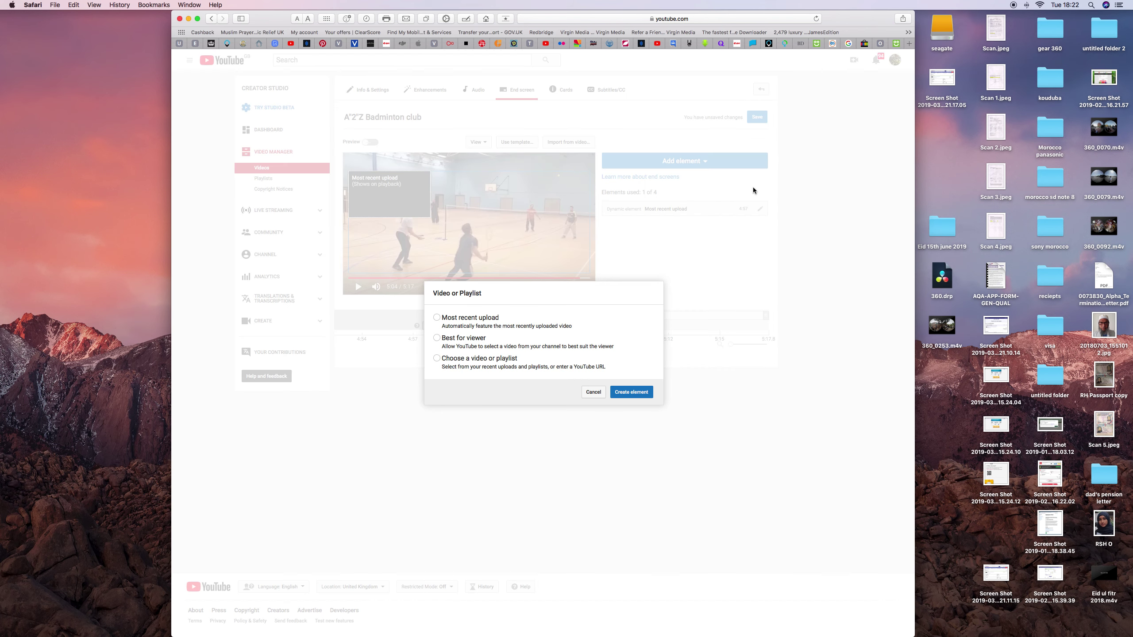
left_click(437, 359)
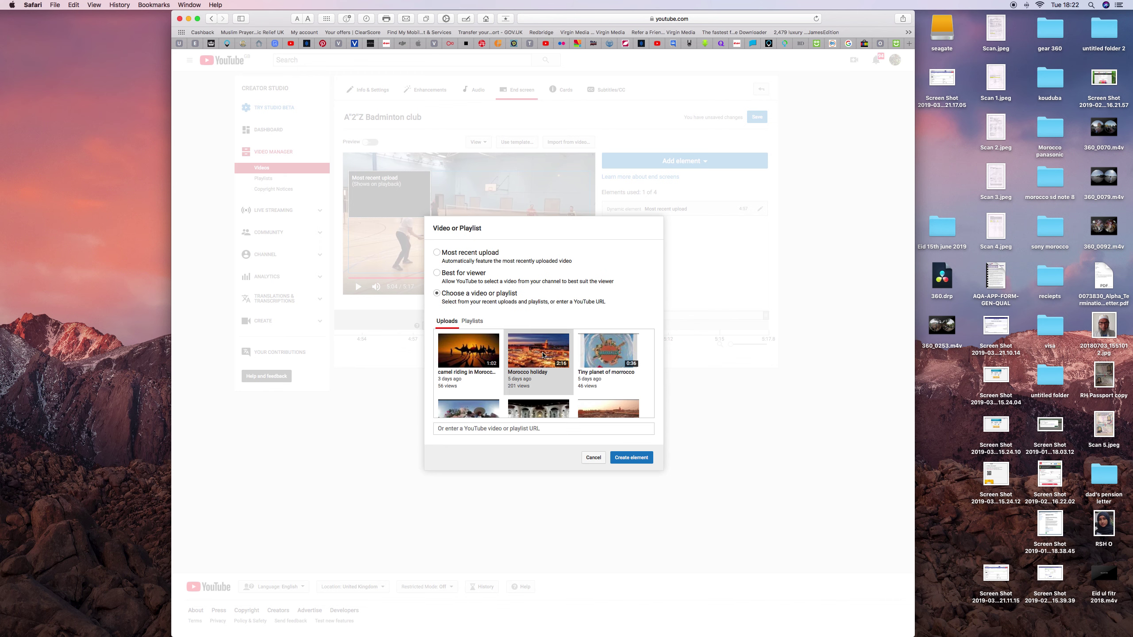
scroll(543, 355, "down", 5)
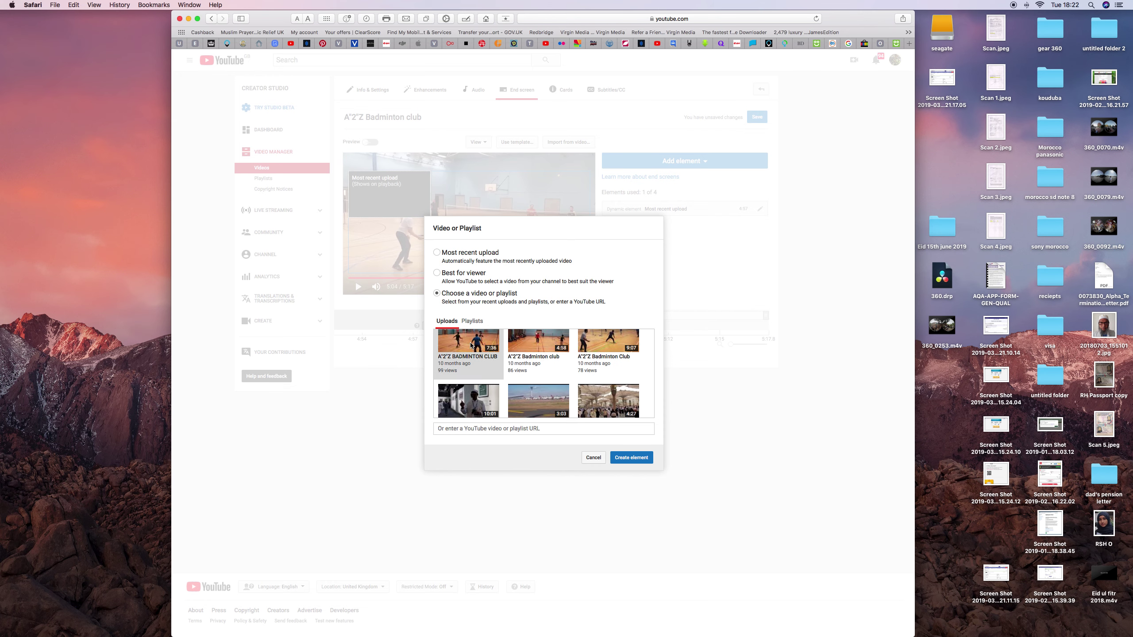
scroll(471, 345, "up", 5)
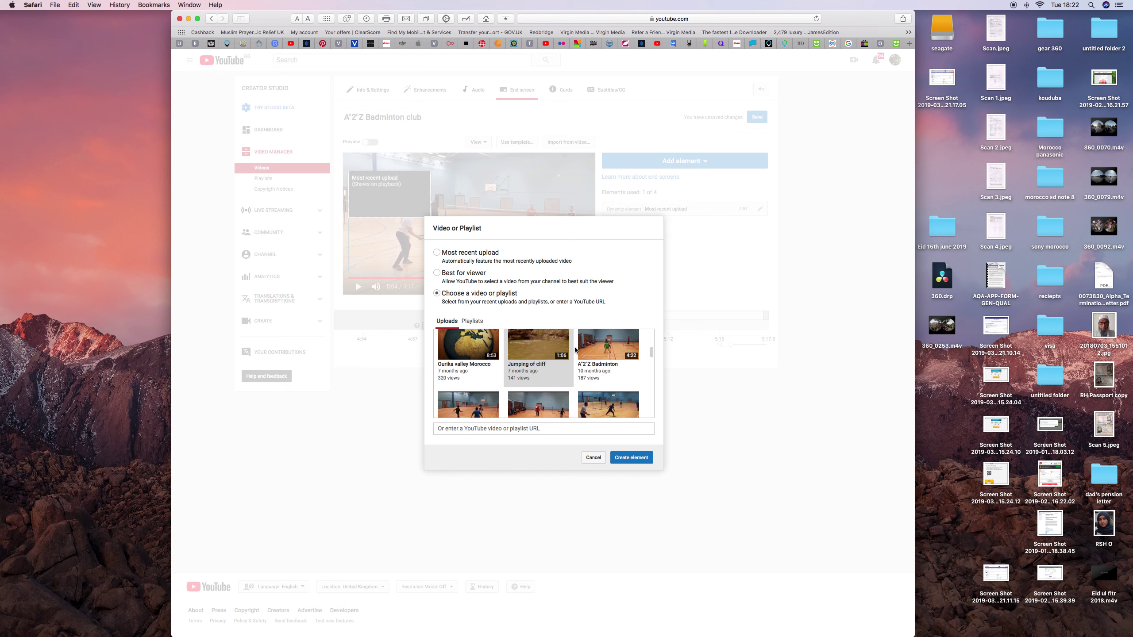
left_click(610, 349)
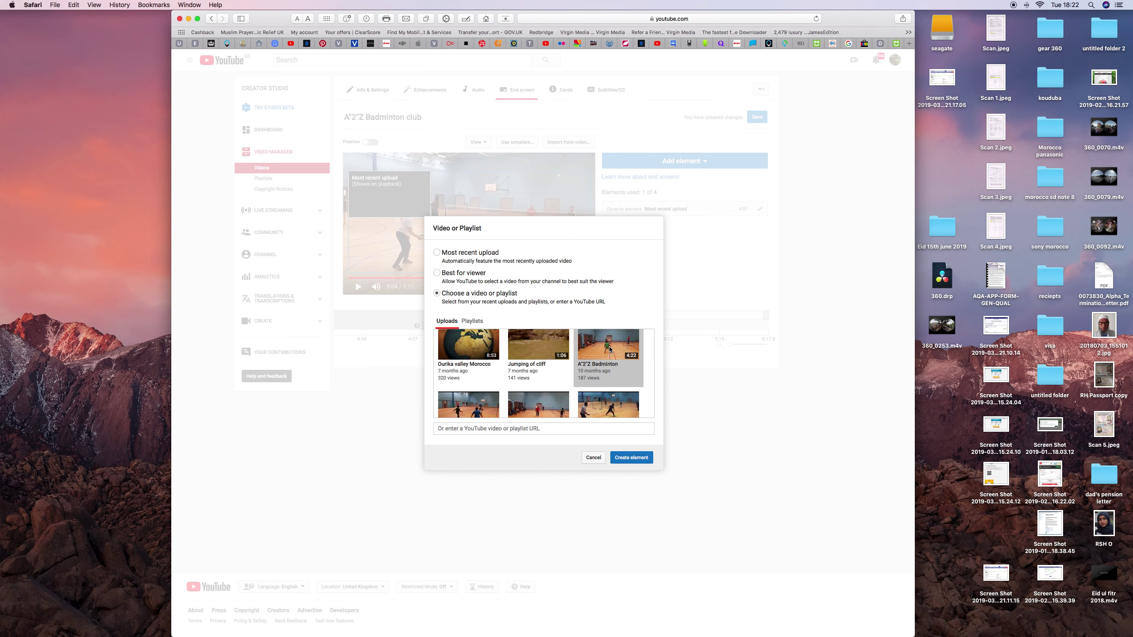
left_click(633, 458)
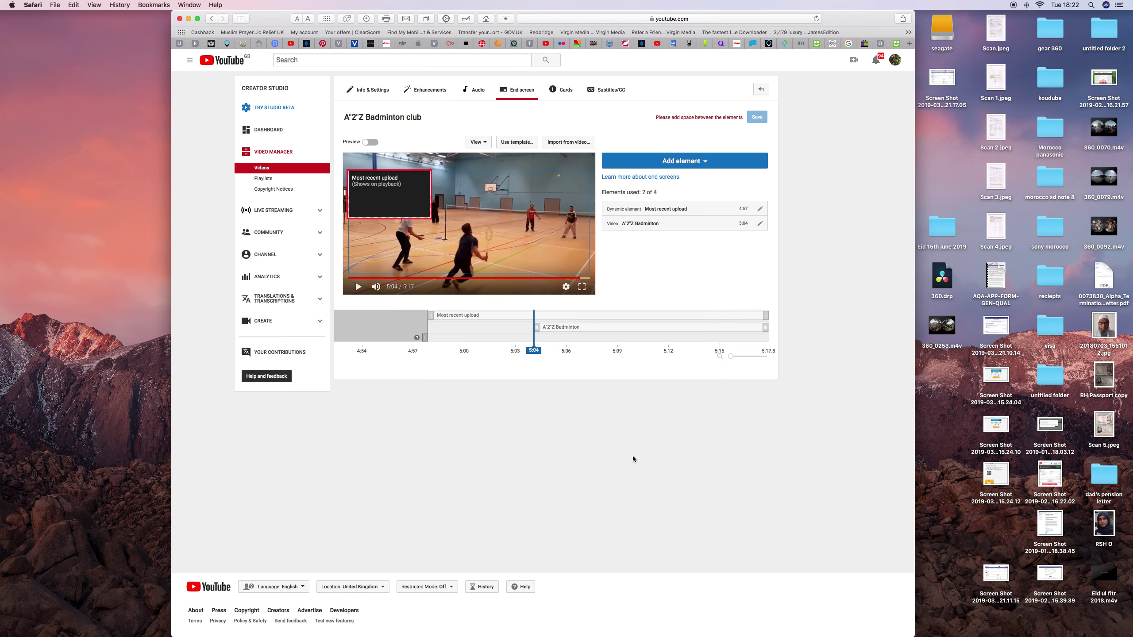
left_click_drag(389, 195, 550, 201)
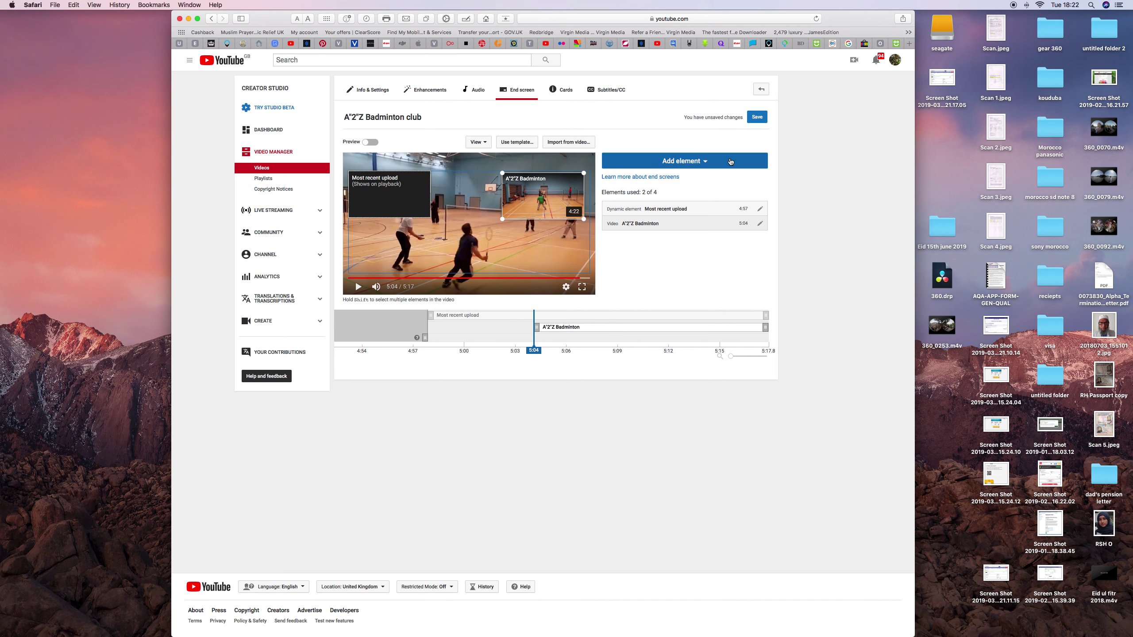
Step: Add a subscribe element, drag it to the video's lower-right corner, and save the end screen
left_click(710, 160)
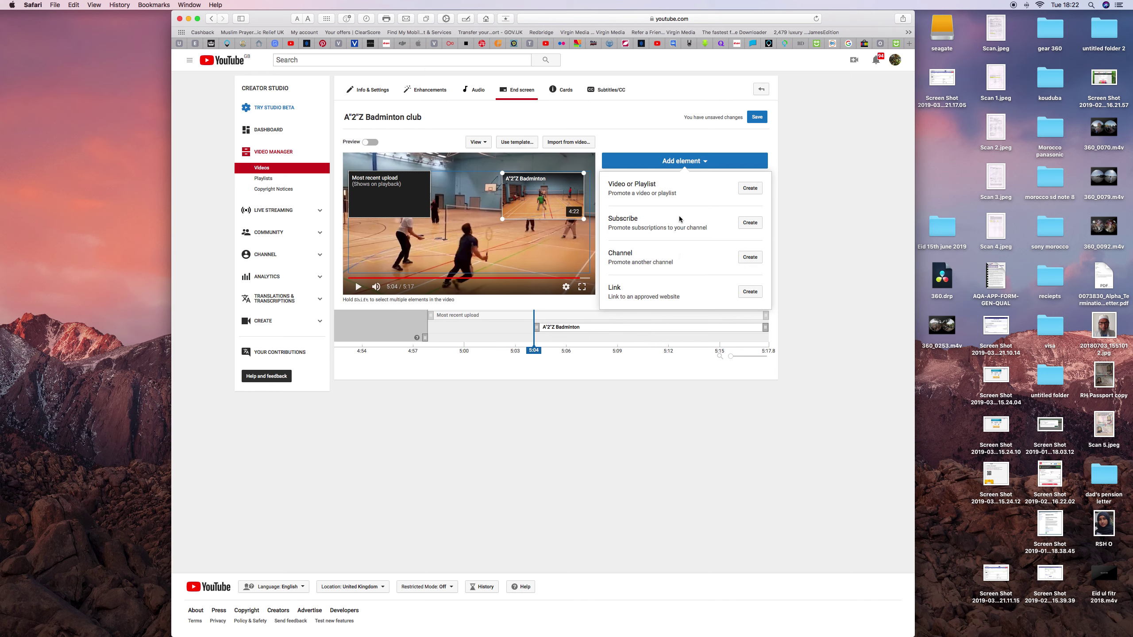
left_click(753, 223)
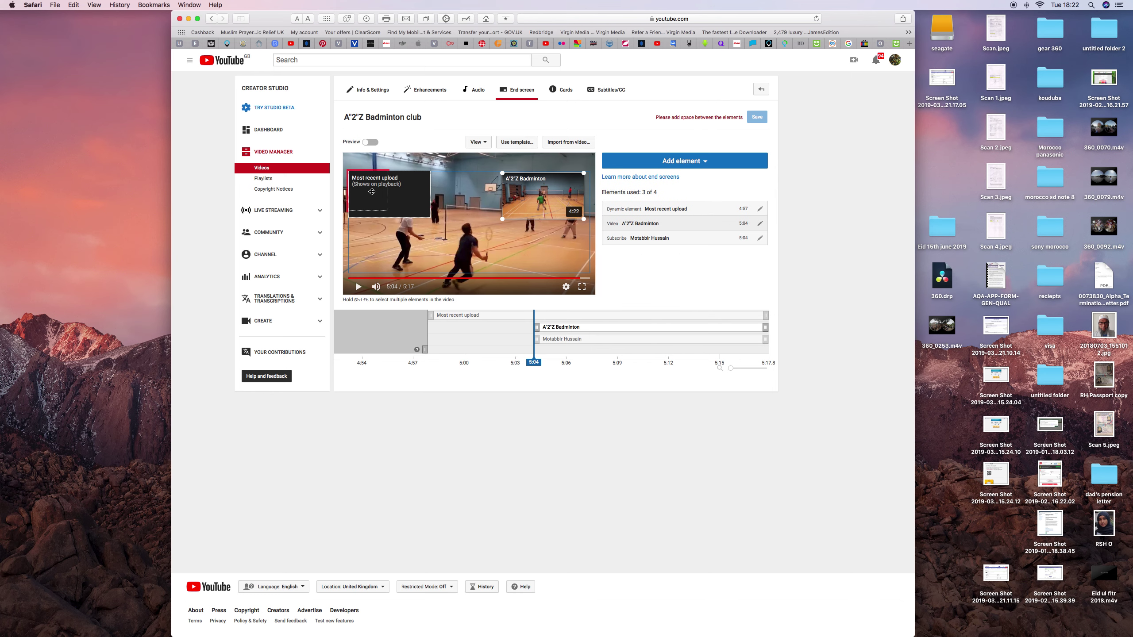
left_click_drag(372, 191, 556, 249)
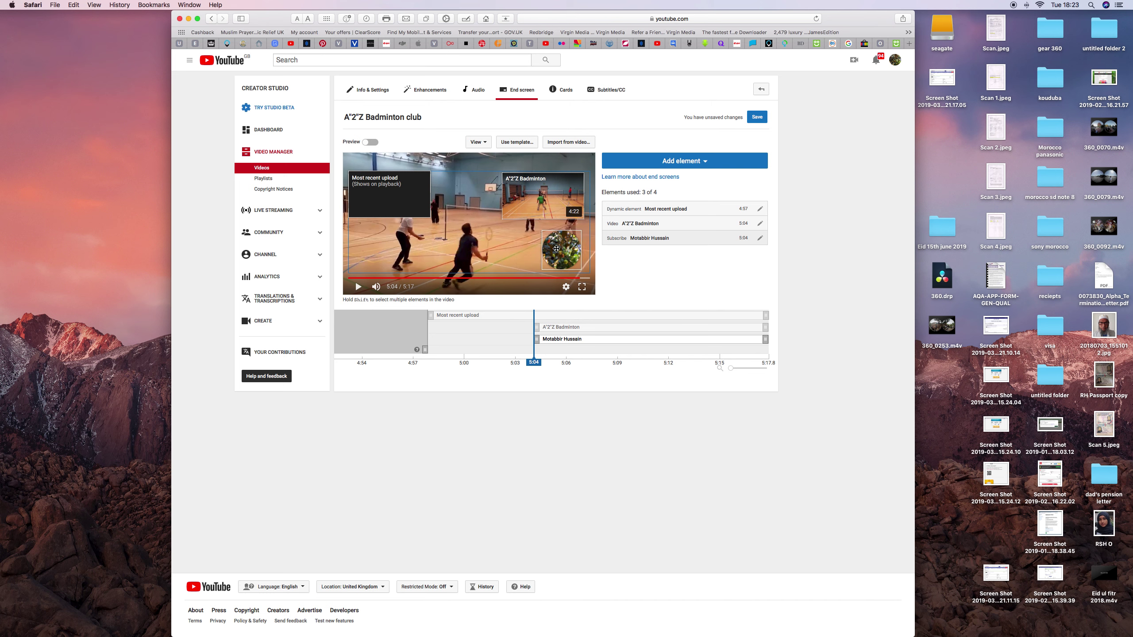
left_click(526, 205)
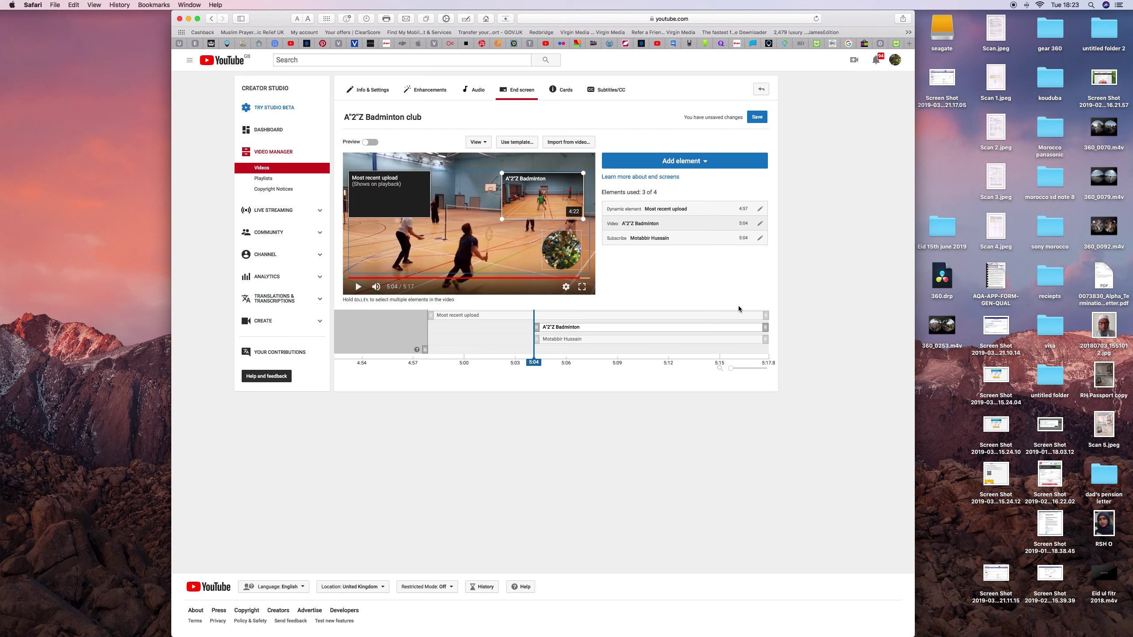
left_click(760, 117)
Step: Switch on Preview to watch both video tiles and the subscribe element play over the ending
left_click(368, 142)
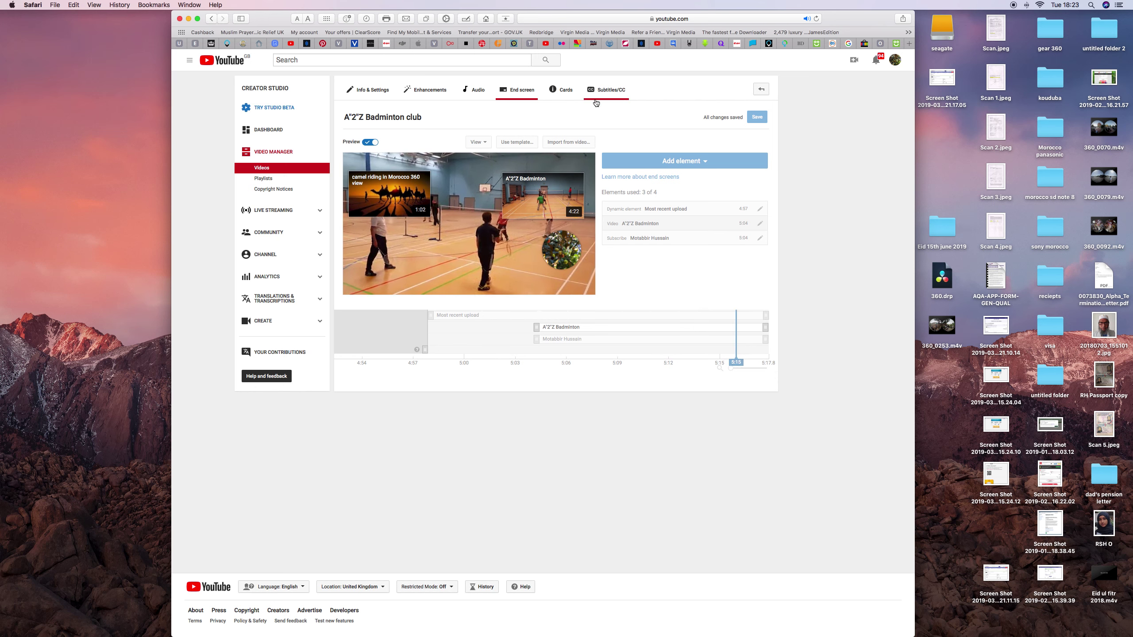
Step: In the Cards tab, create a video card linking to Morocco holiday
left_click(564, 90)
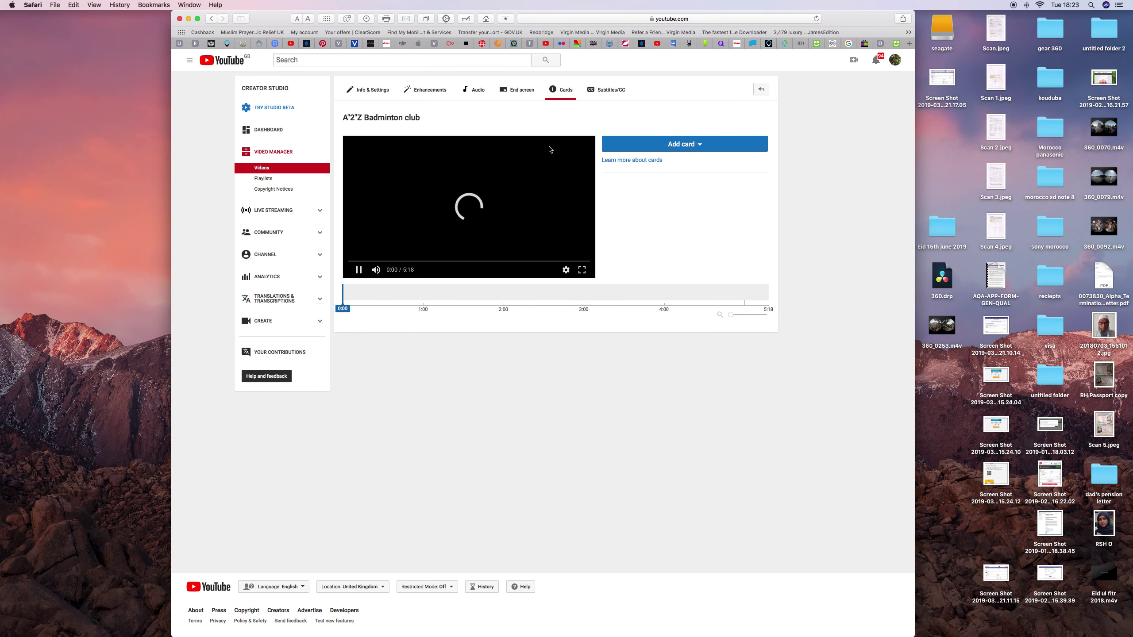
left_click(693, 144)
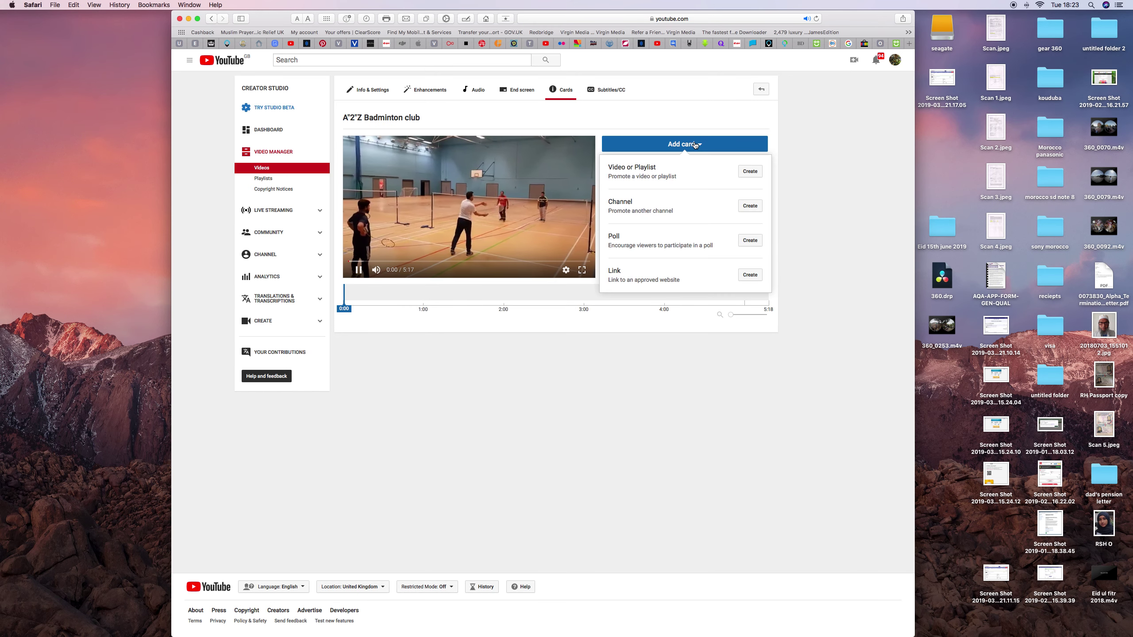
left_click(750, 172)
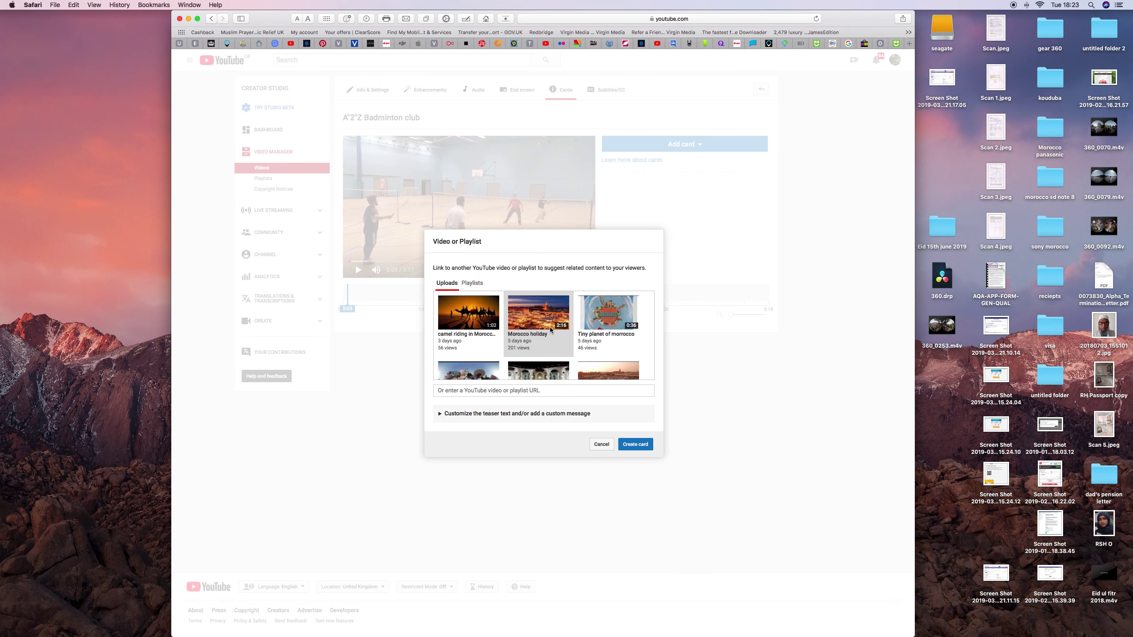
scroll(540, 324, "down", 5)
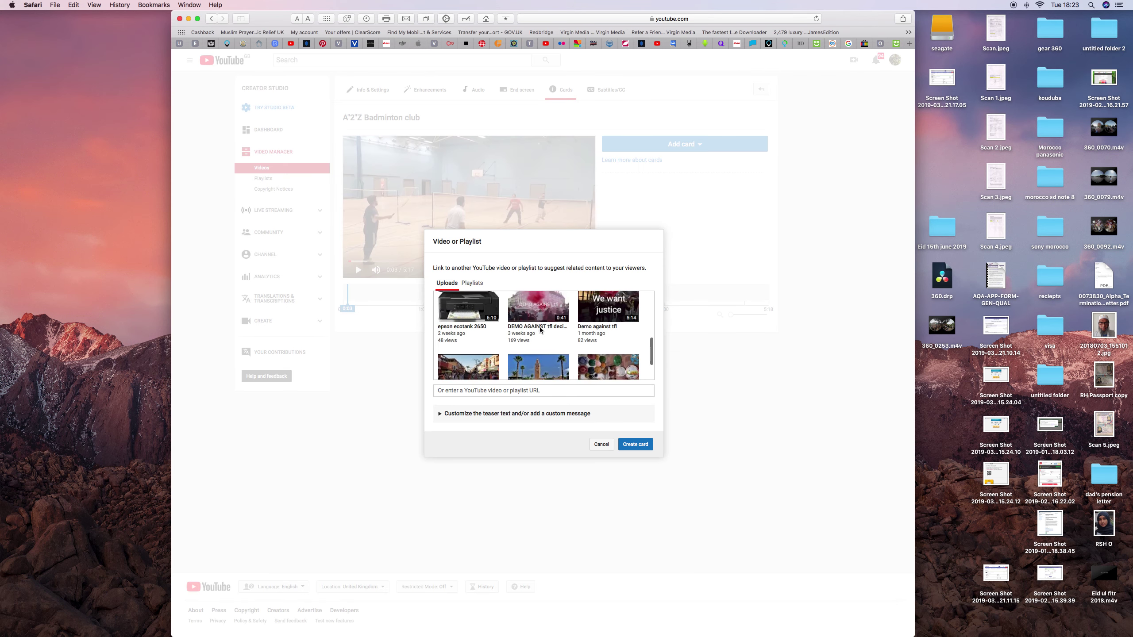
scroll(541, 329, "up", 6)
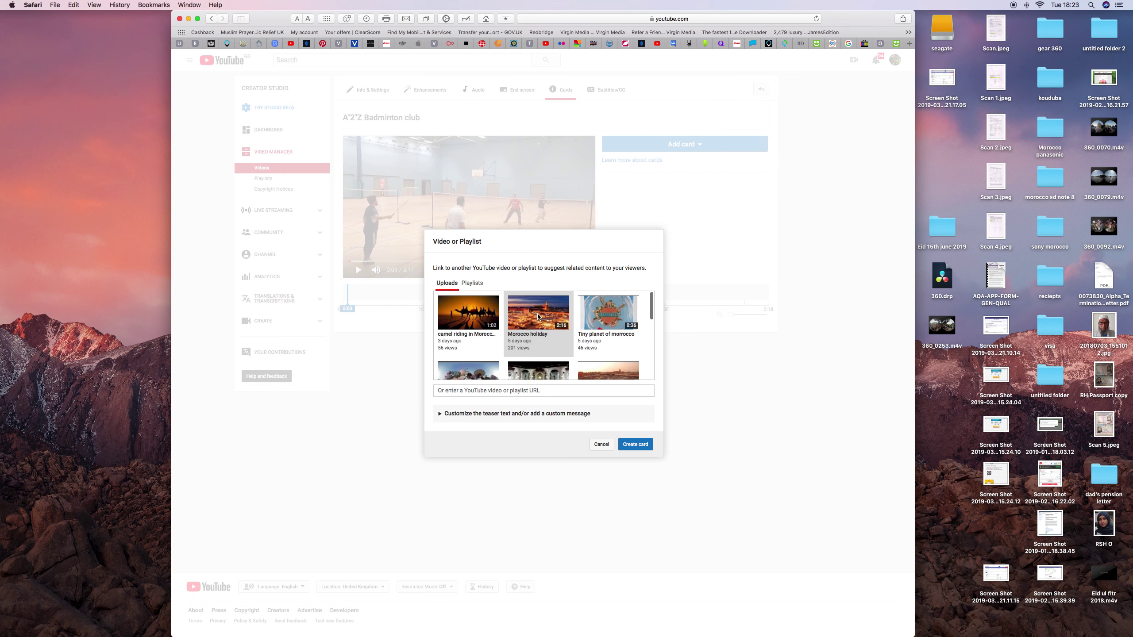
left_click(645, 446)
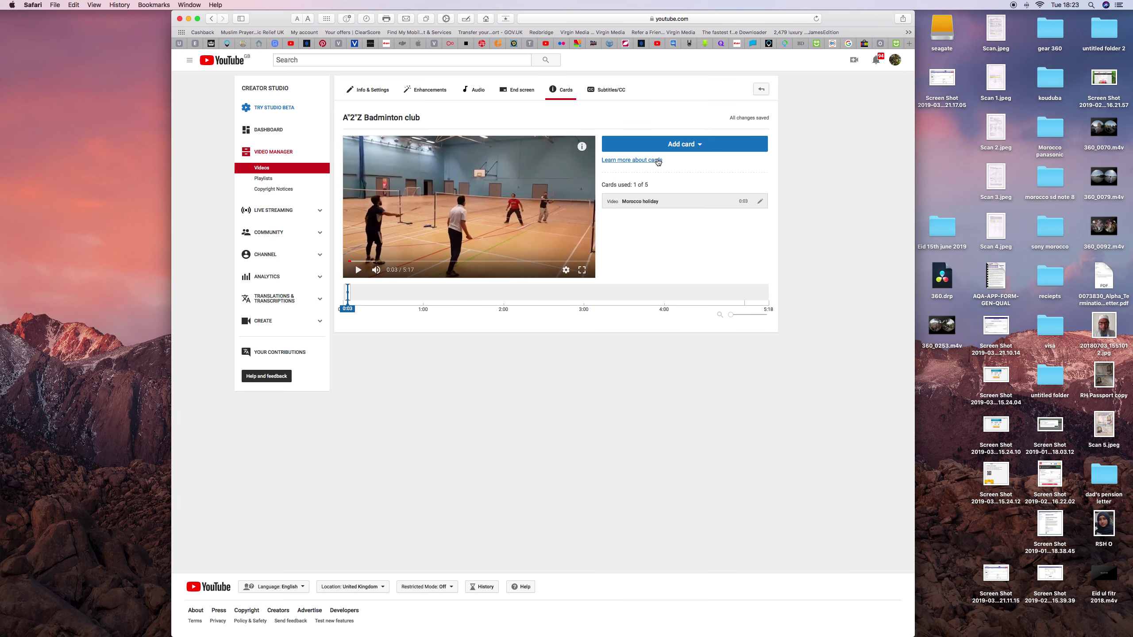
Step: Move the Morocco holiday card marker to 0:50, then jump the timeline to 2:33
left_click(474, 298)
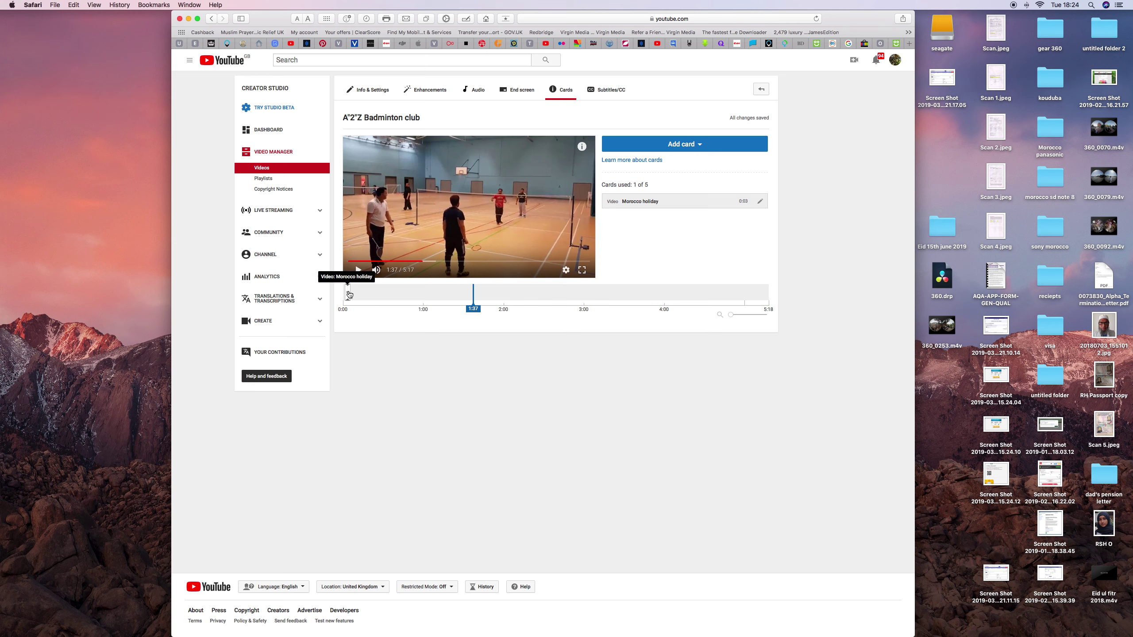
left_click_drag(409, 294, 411, 294)
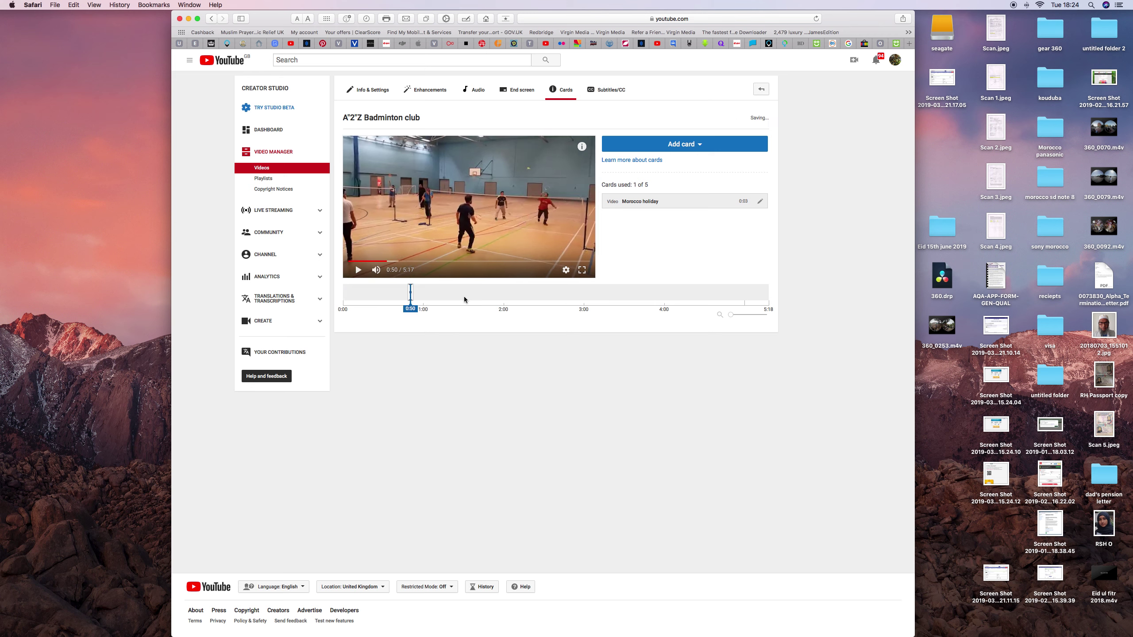
left_click(548, 298)
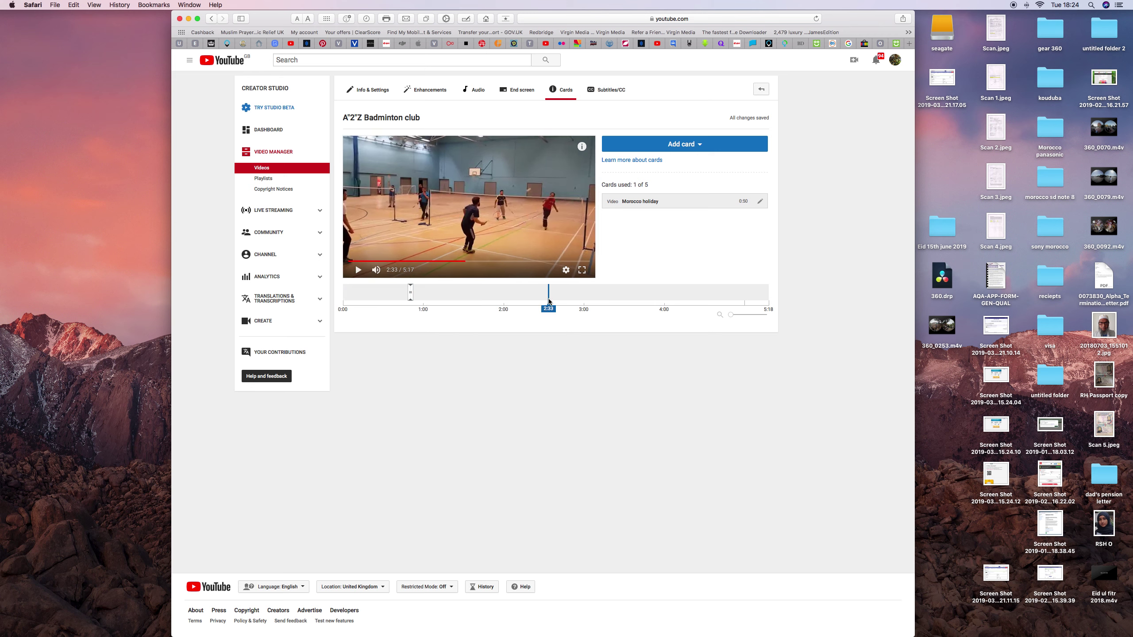
left_click(718, 149)
Step: Create a video card for Tiny planet on Marrakech at 2:33
left_click(755, 172)
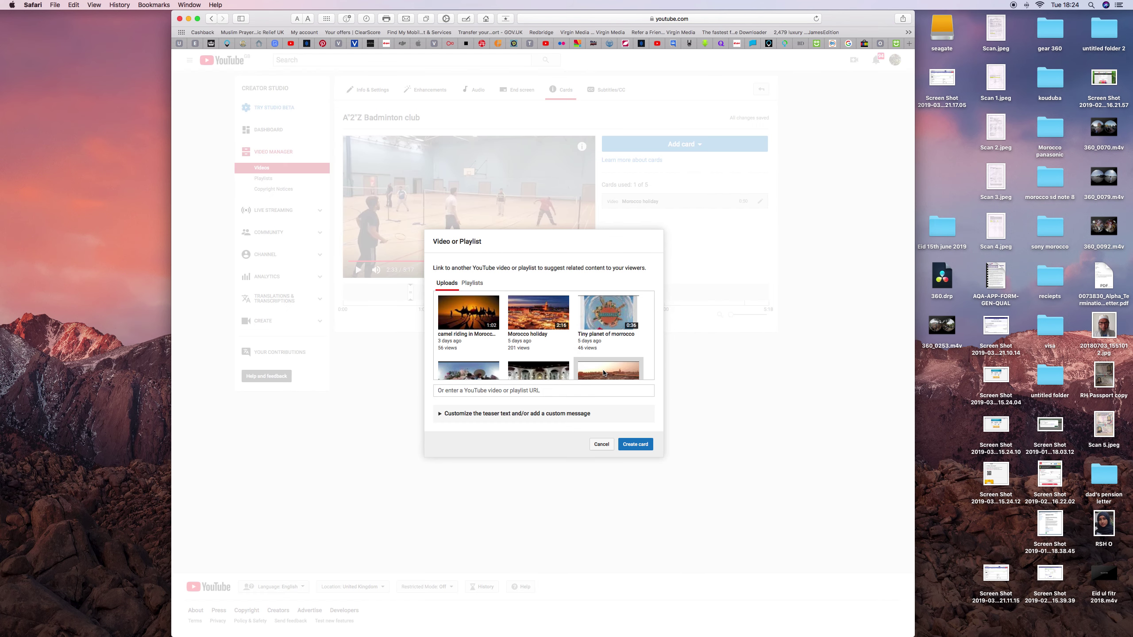
left_click(644, 445)
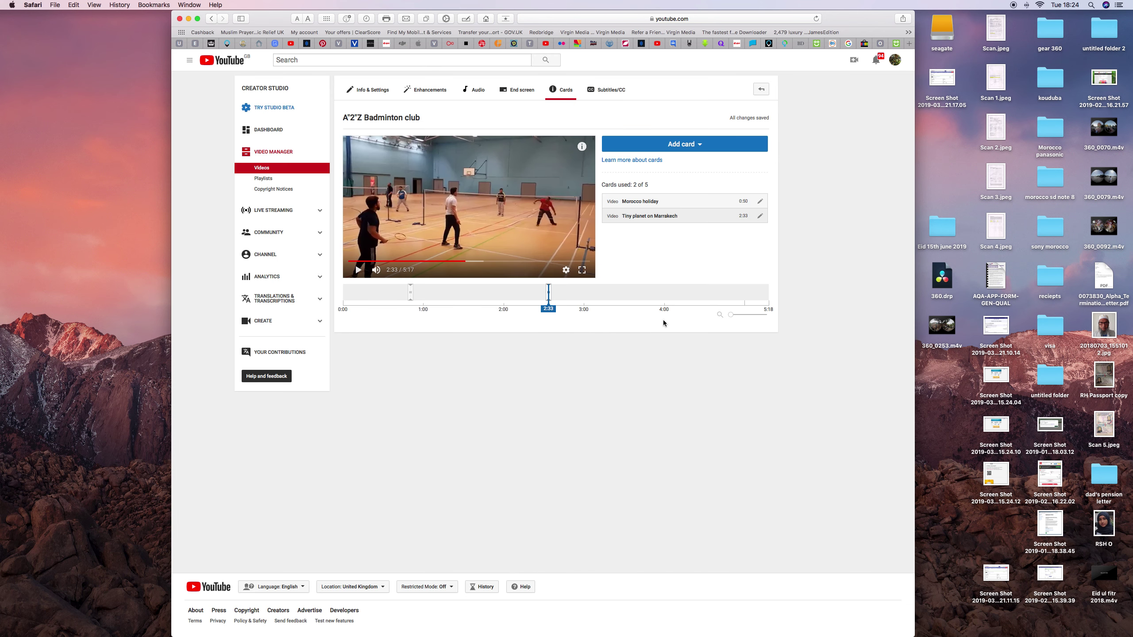
left_click(685, 292)
Step: Add a video card for the DEMO AGAINST tfl video at 4:16 and check it from 4:02
left_click(706, 148)
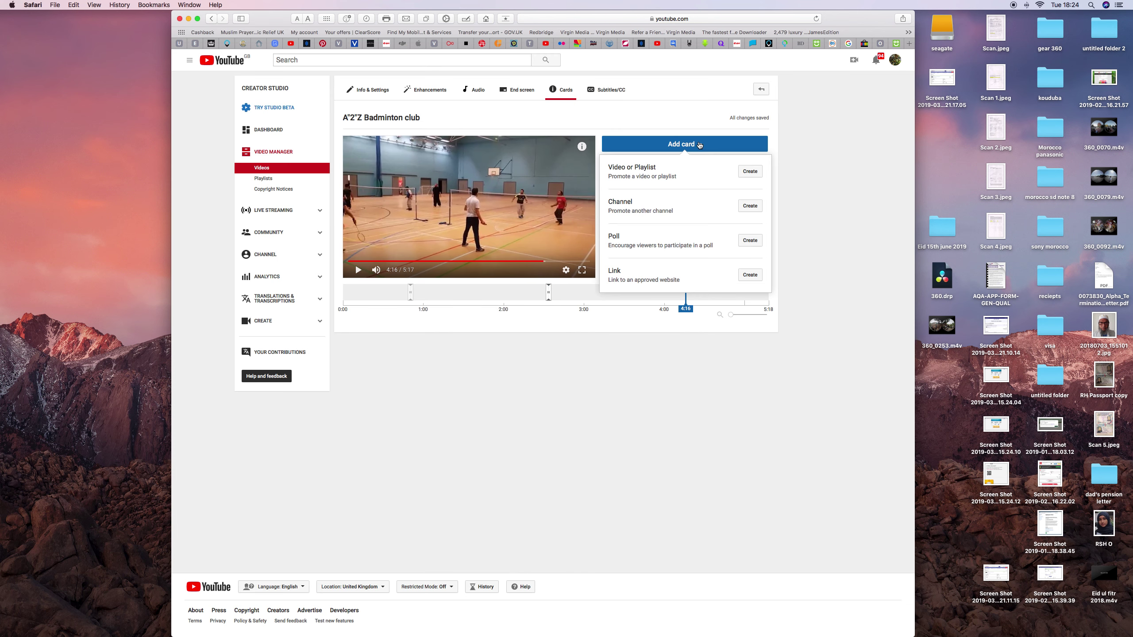
left_click(749, 172)
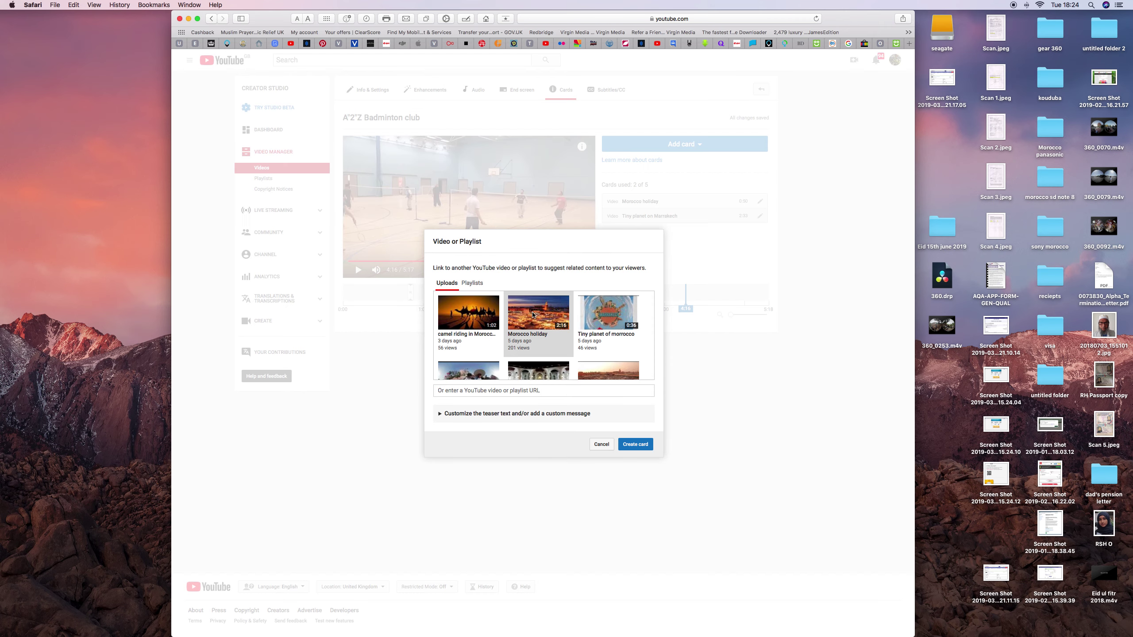
scroll(540, 334, "down", 5)
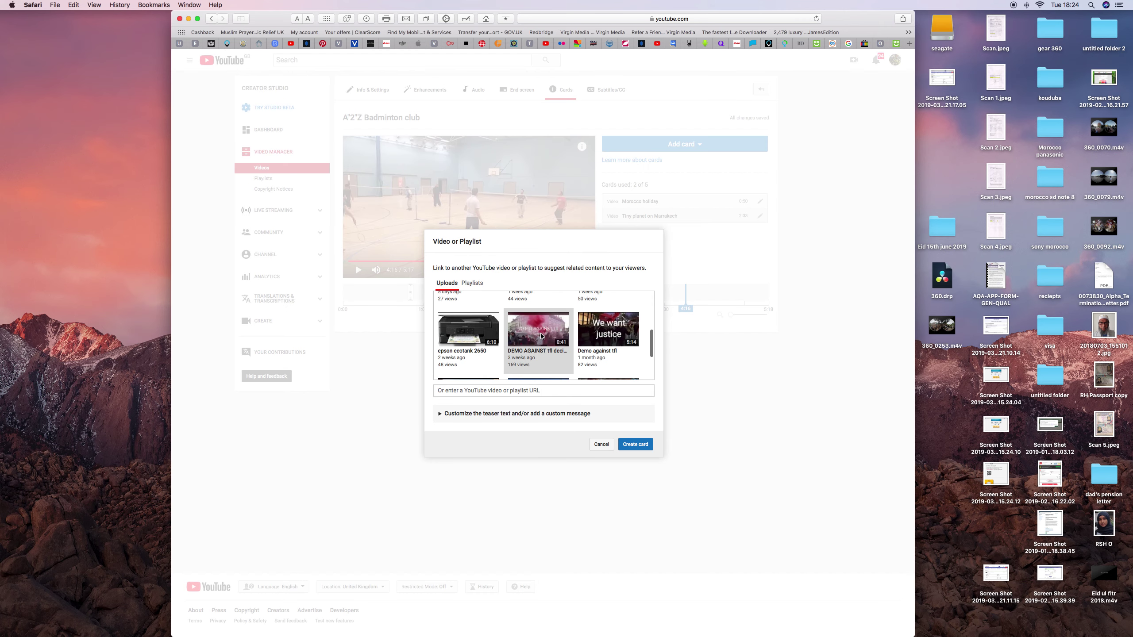
left_click(541, 335)
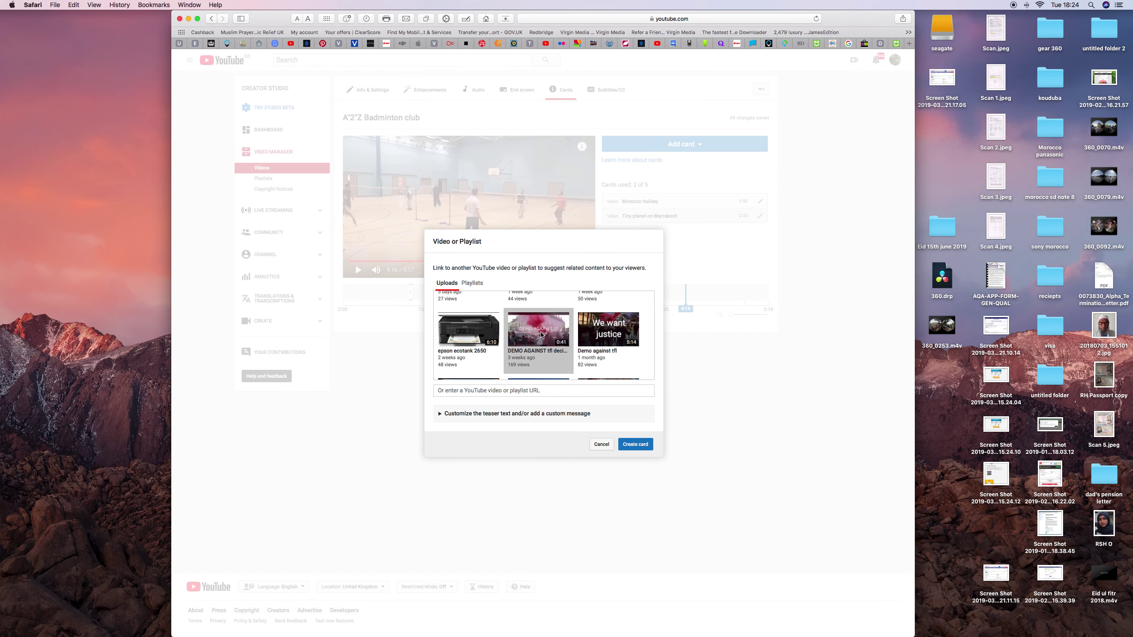
left_click(642, 444)
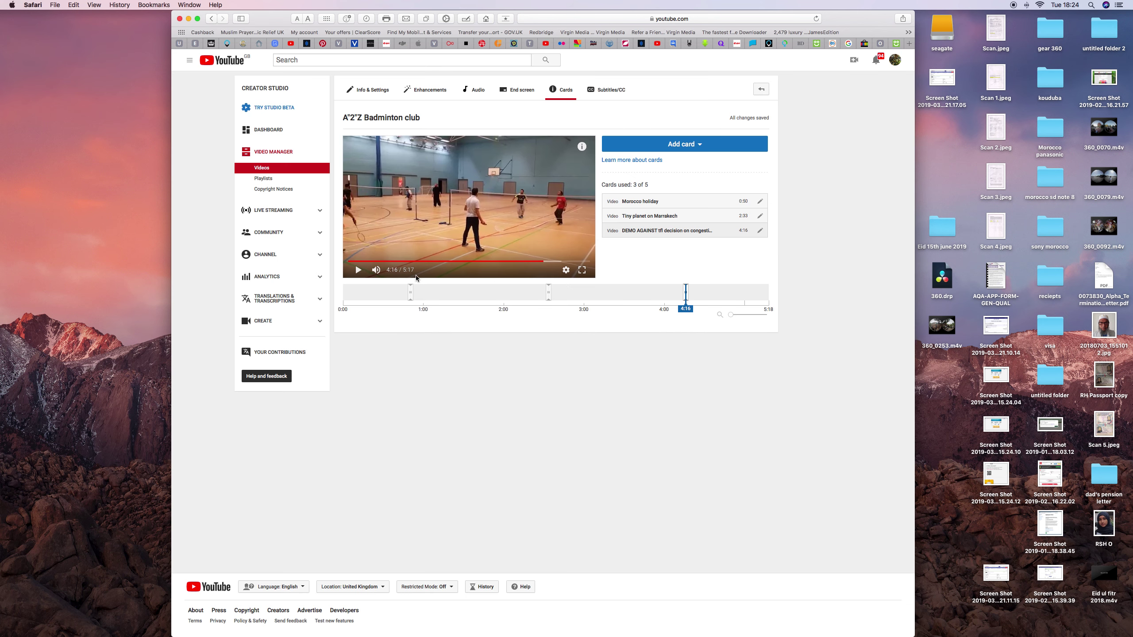
left_click(667, 288)
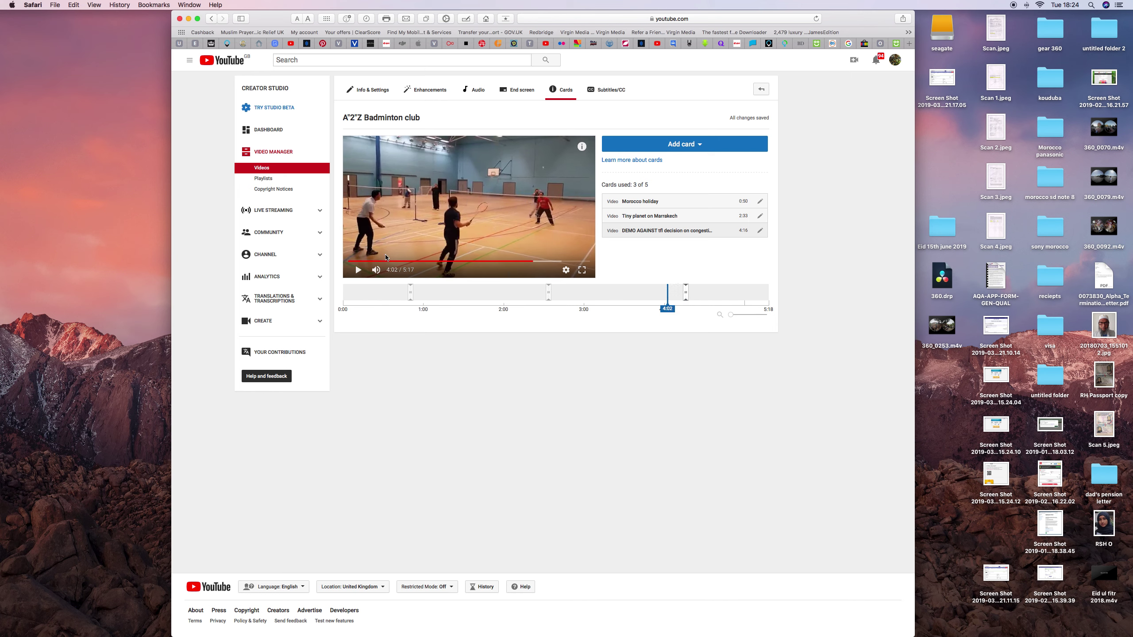